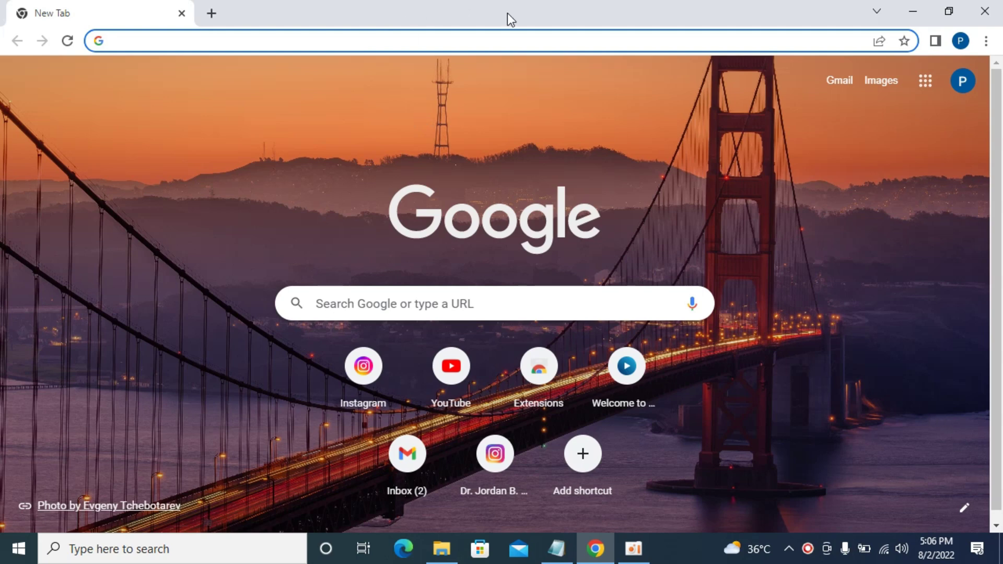
Step: Open Customize Chrome from the new tab page to view background collections
{"action": "left_click", "coordinate": [965, 508]}
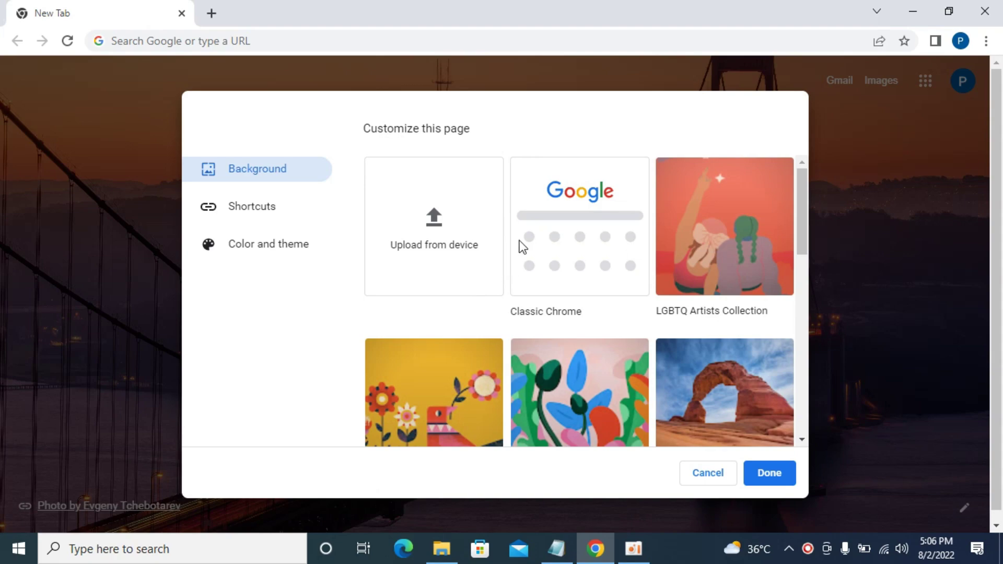
{"action": "scroll", "coordinate": [643, 270], "scroll_direction": "down", "scroll_amount": 3}
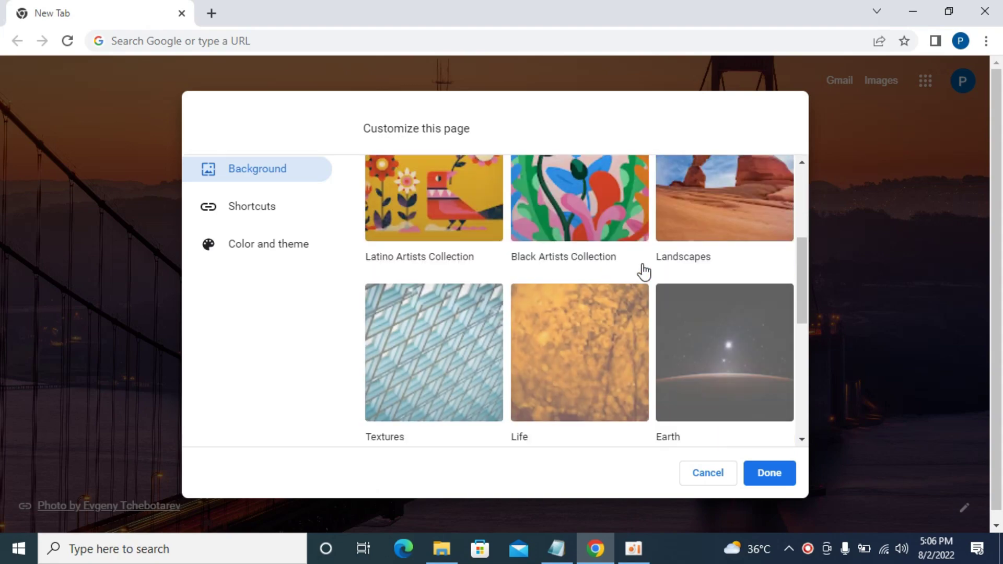
{"action": "scroll", "coordinate": [643, 270], "scroll_direction": "down", "scroll_amount": 2}
{"action": "scroll", "coordinate": [643, 270], "scroll_direction": "up", "scroll_amount": 2}
{"action": "scroll", "coordinate": [642, 270], "scroll_direction": "up", "scroll_amount": 3}
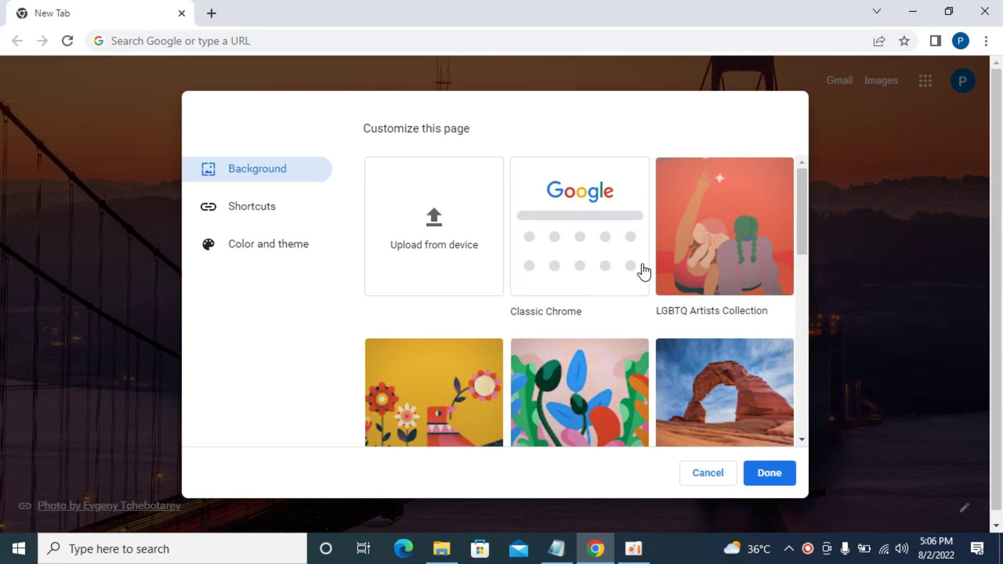
{"action": "left_click", "coordinate": [423, 220]}
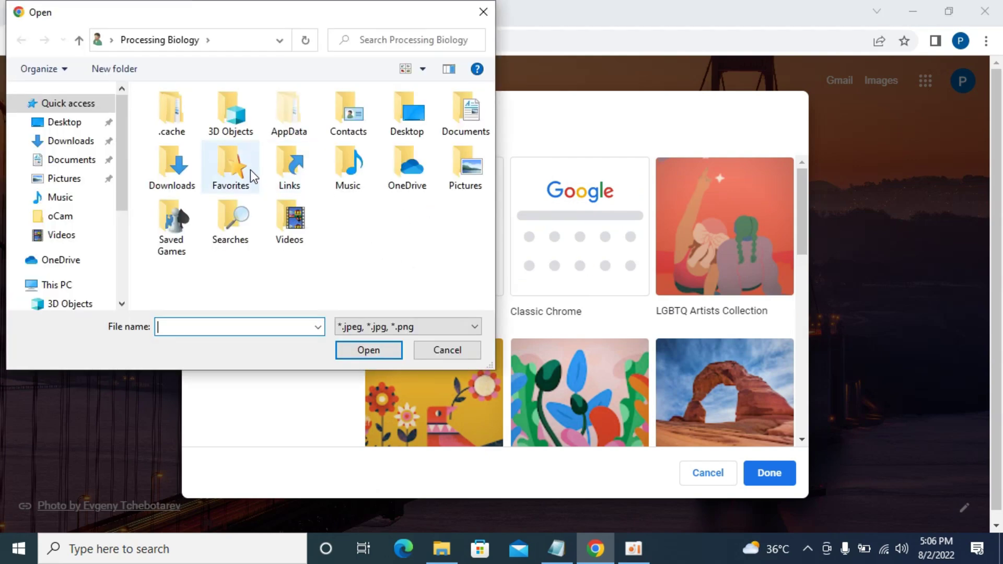
{"action": "left_click", "coordinate": [443, 348]}
{"action": "scroll", "coordinate": [660, 286], "scroll_direction": "down", "scroll_amount": 3}
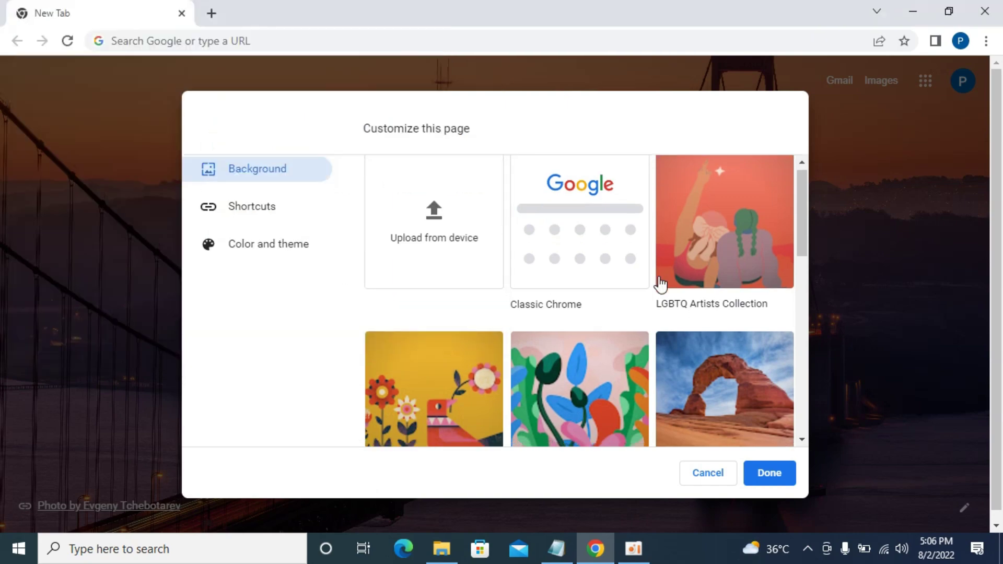
{"action": "scroll", "coordinate": [531, 365], "scroll_direction": "down", "scroll_amount": 3}
{"action": "scroll", "coordinate": [530, 365], "scroll_direction": "up", "scroll_amount": 3}
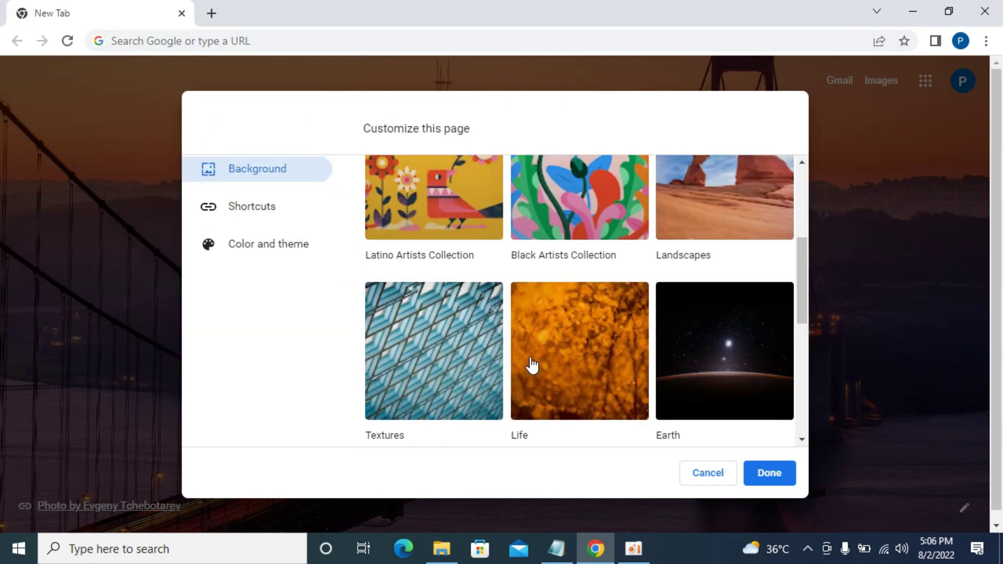
Step: Set the purple iris photo from the Life collection as the new tab background
{"action": "left_click", "coordinate": [541, 317]}
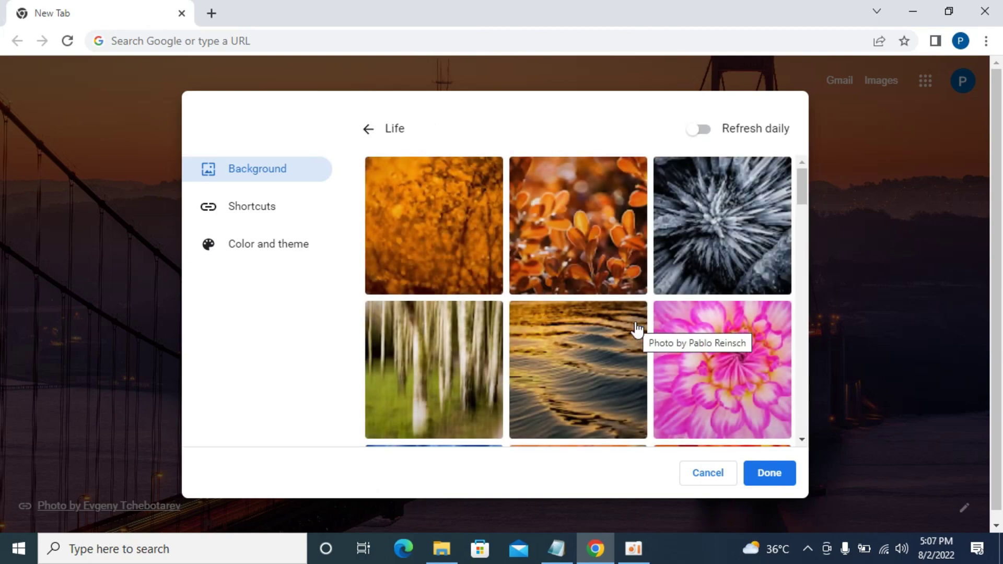
{"action": "scroll", "coordinate": [635, 330], "scroll_direction": "down", "scroll_amount": 2}
{"action": "scroll", "coordinate": [635, 329], "scroll_direction": "down", "scroll_amount": 1}
{"action": "scroll", "coordinate": [634, 329], "scroll_direction": "down", "scroll_amount": 2}
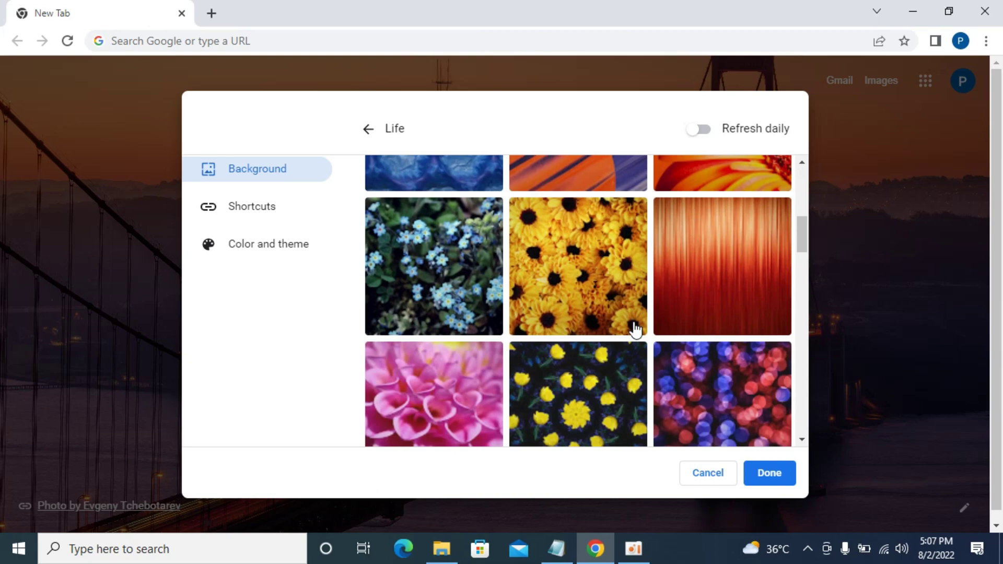
{"action": "scroll", "coordinate": [634, 329], "scroll_direction": "down", "scroll_amount": 2}
{"action": "scroll", "coordinate": [634, 329], "scroll_direction": "down", "scroll_amount": 3}
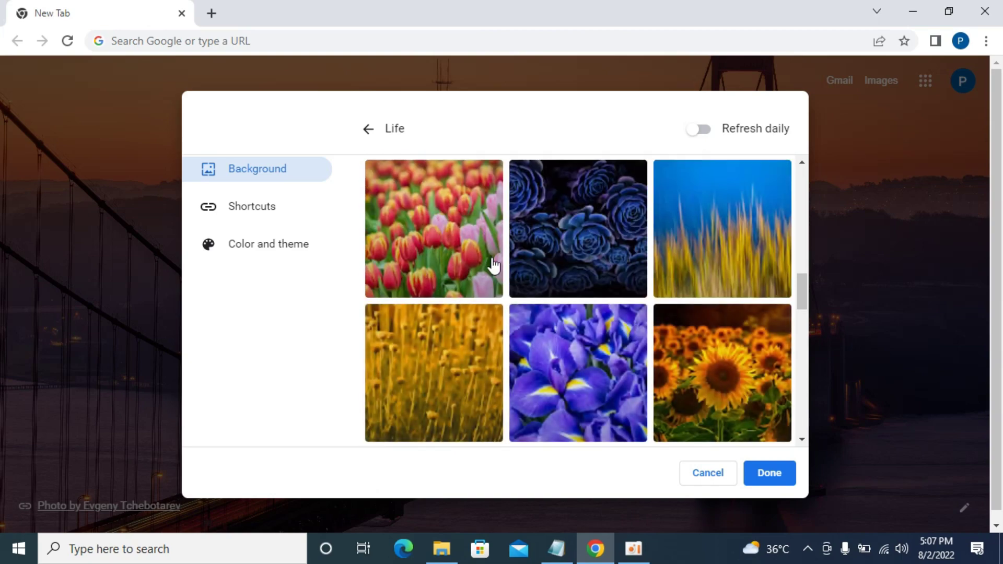
{"action": "left_click", "coordinate": [547, 380]}
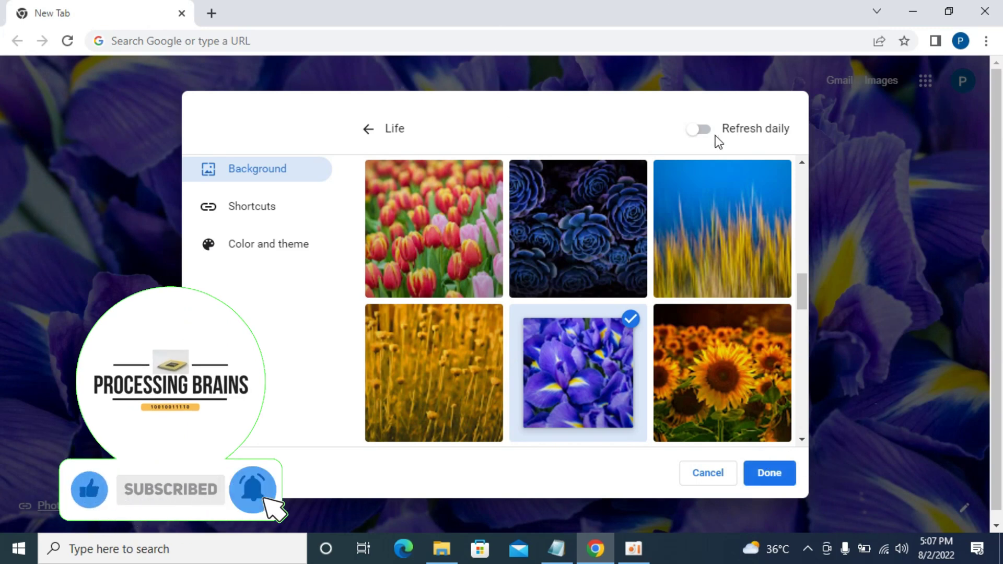
Step: Turn on Refresh daily for the Life background collection
{"action": "left_click", "coordinate": [700, 129]}
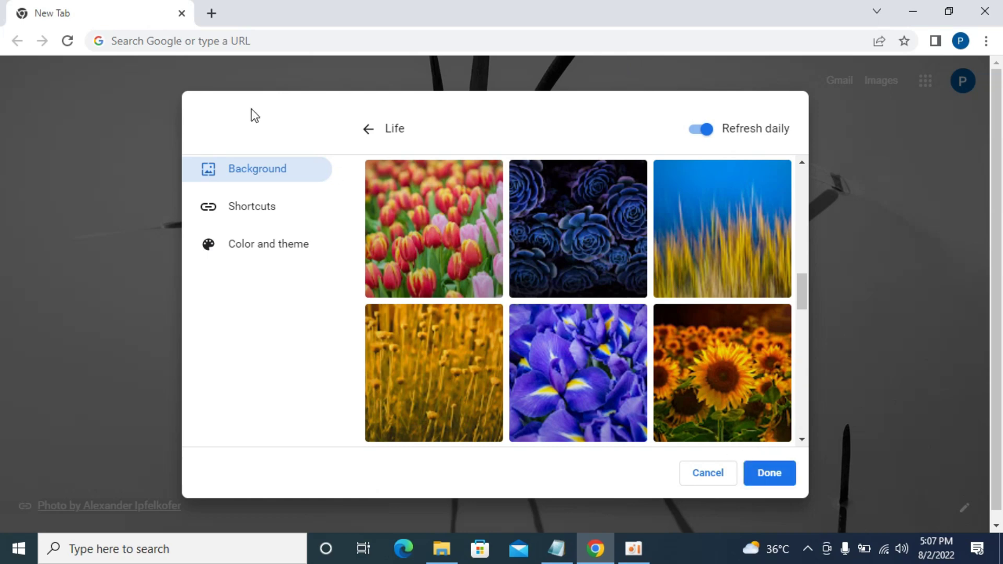
Step: Close the Customize this page dialog with Done
{"action": "left_click", "coordinate": [772, 473]}
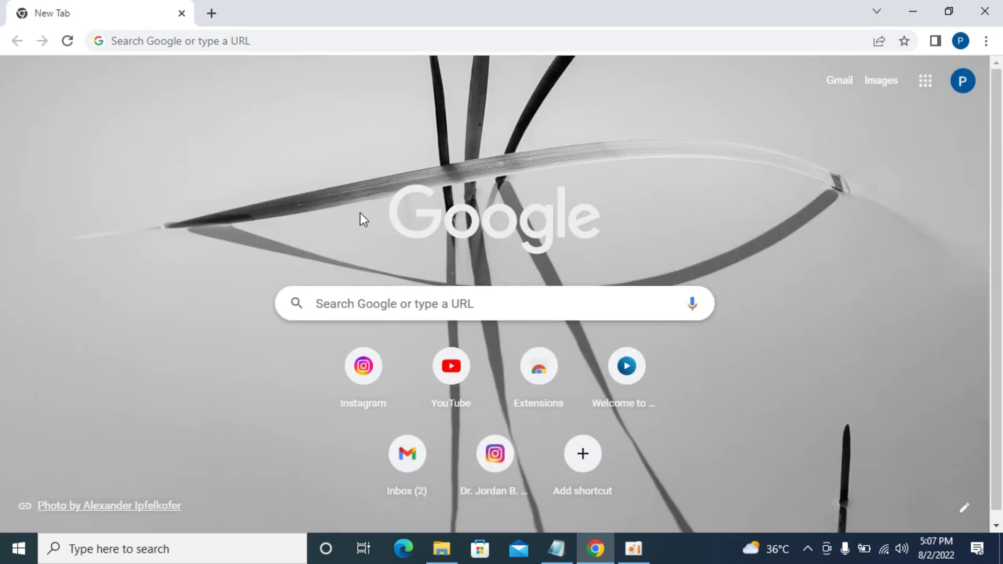